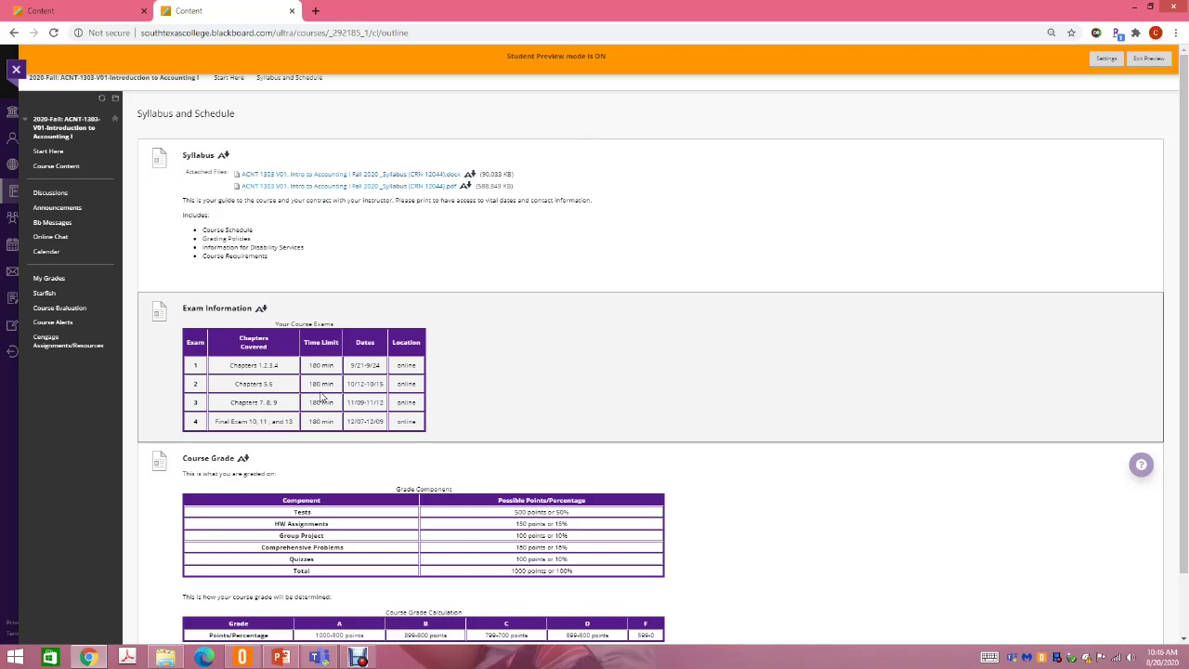
Scroll down and back up through the Syllabus and Schedule page to review it
{"action": "scroll", "coordinate": [278, 390], "scroll_direction": "down", "scroll_amount": 2}
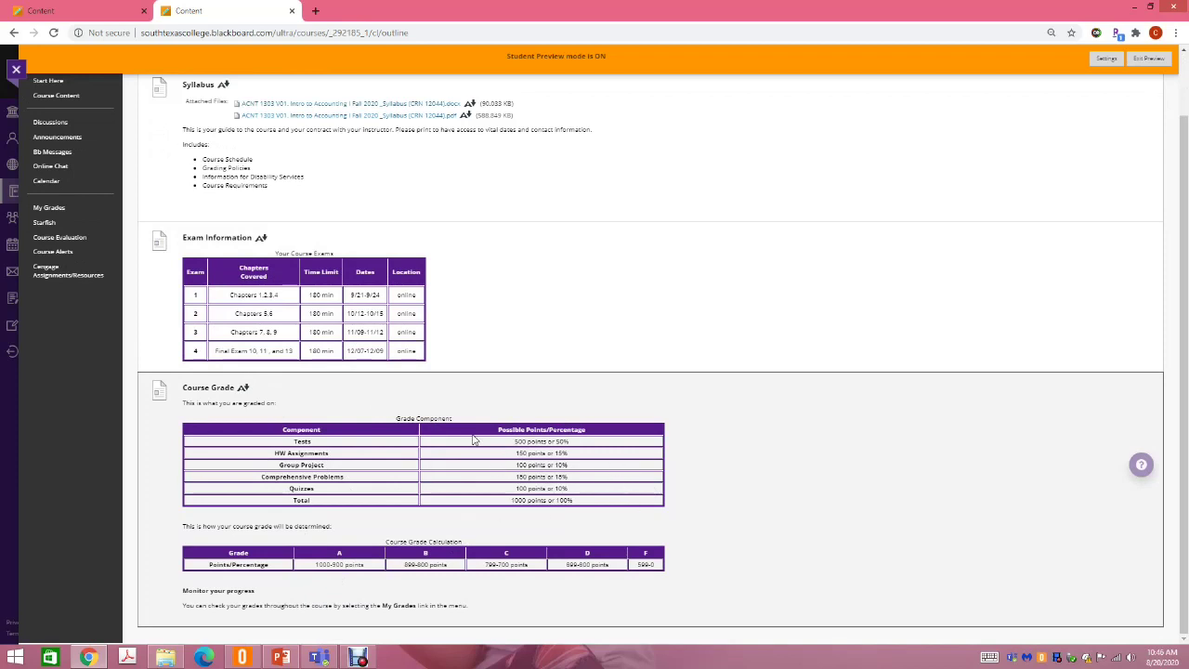
{"action": "scroll", "coordinate": [472, 507], "scroll_direction": "up", "scroll_amount": 2}
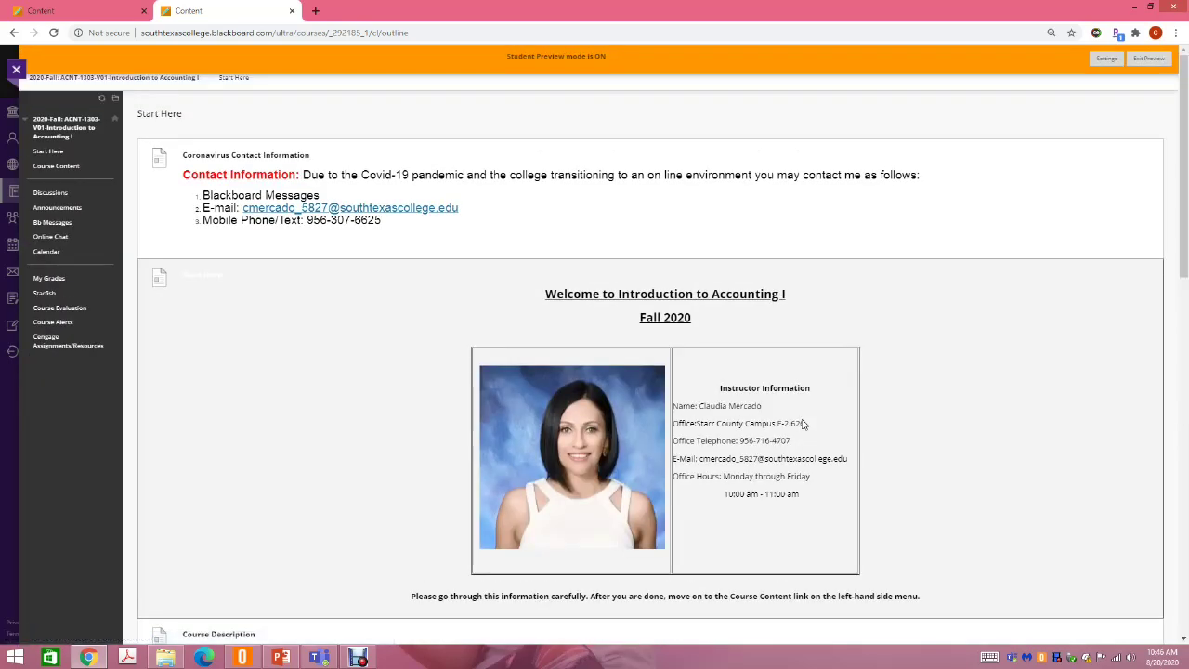
Open the Student Technical Resources and Support folder, then return to the Start Here page
{"action": "scroll", "coordinate": [804, 424], "scroll_direction": "down", "scroll_amount": 3}
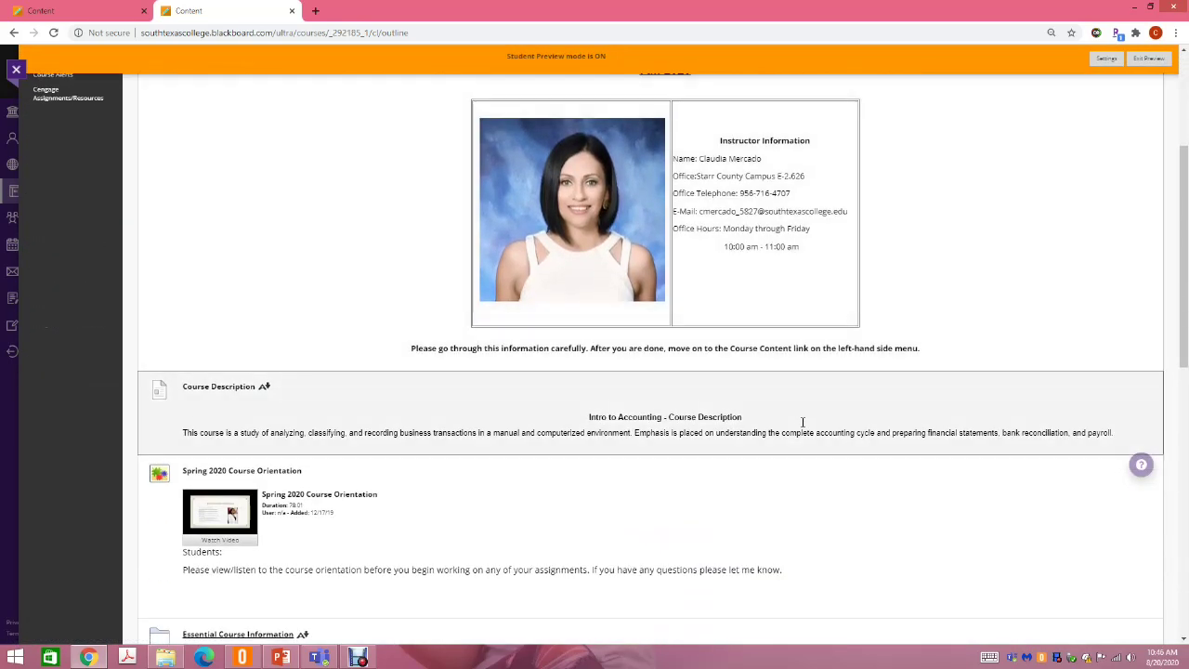
{"action": "scroll", "coordinate": [803, 421], "scroll_direction": "down", "scroll_amount": 2}
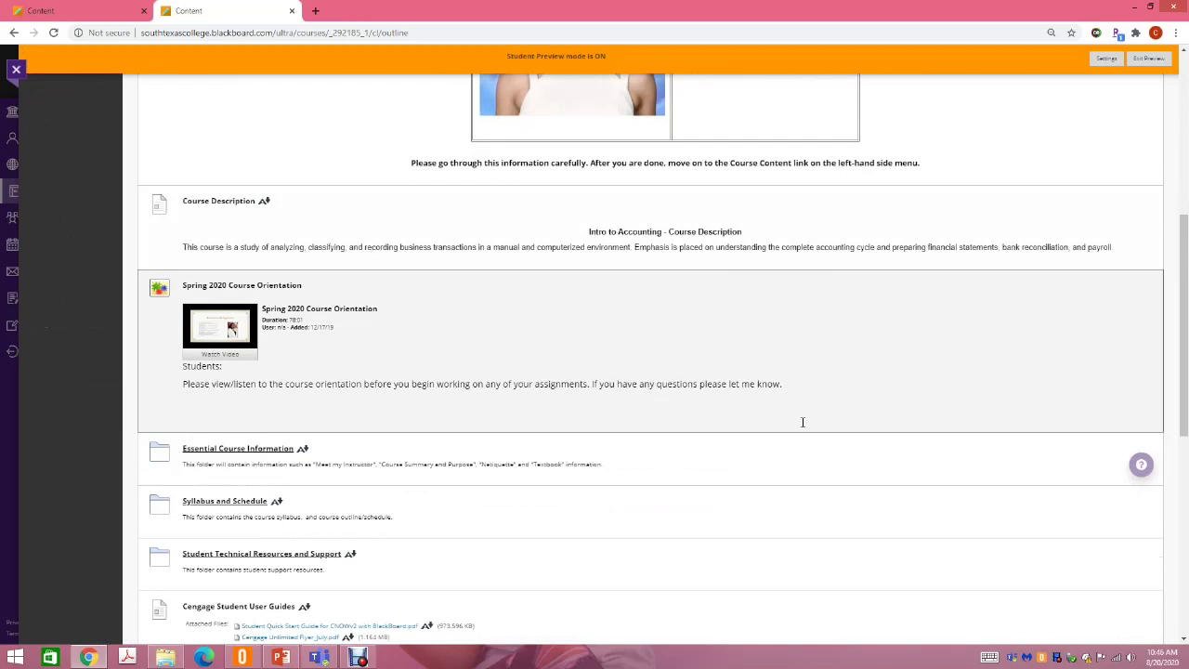
{"action": "scroll", "coordinate": [803, 421], "scroll_direction": "down", "scroll_amount": 2}
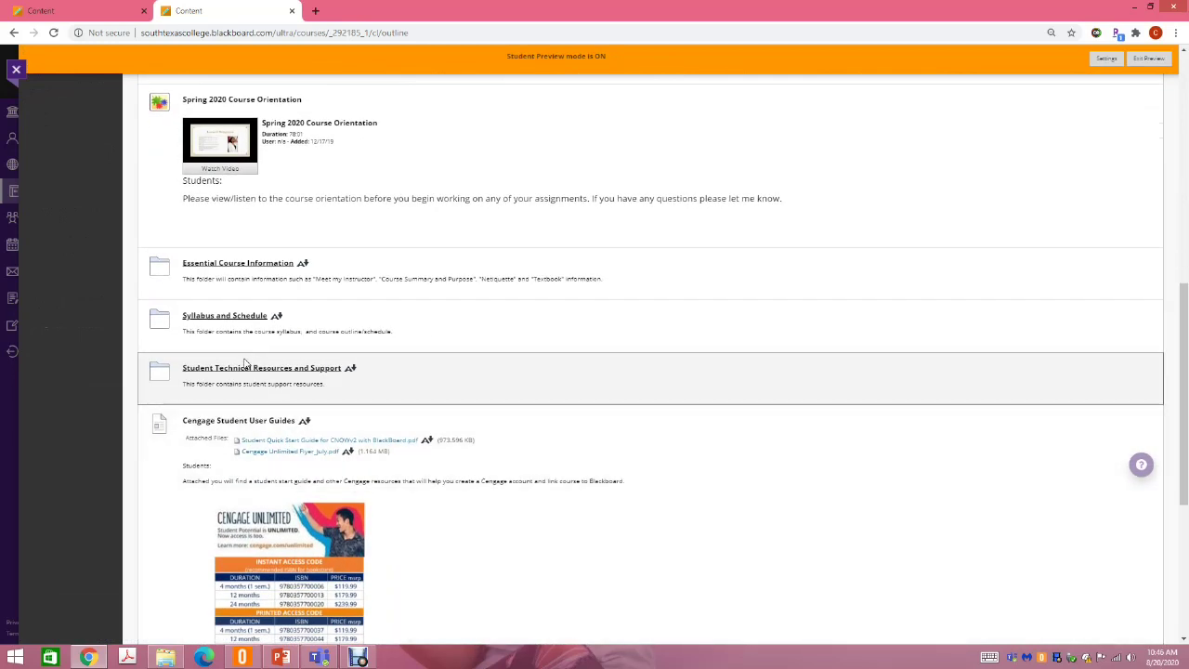
{"action": "left_click", "coordinate": [259, 370]}
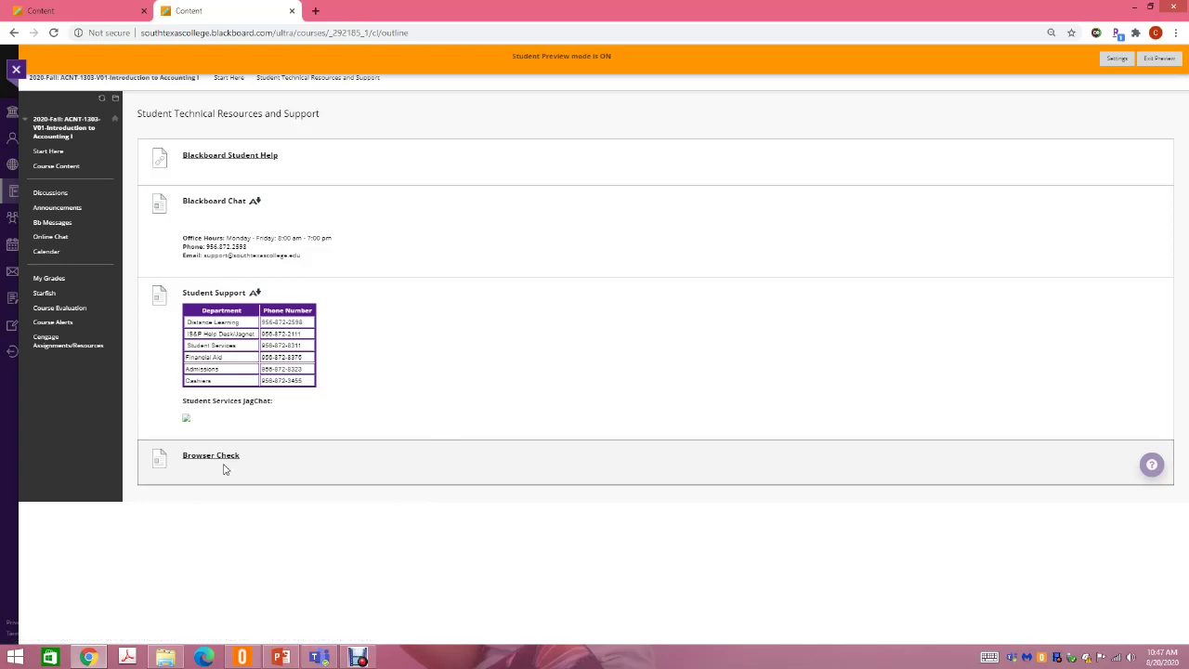
{"action": "left_click", "coordinate": [53, 163]}
Scroll Start Here down to Cengage Student User Guides with its two PDF guides and pricing flyer
{"action": "scroll", "coordinate": [630, 382], "scroll_direction": "down", "scroll_amount": 3}
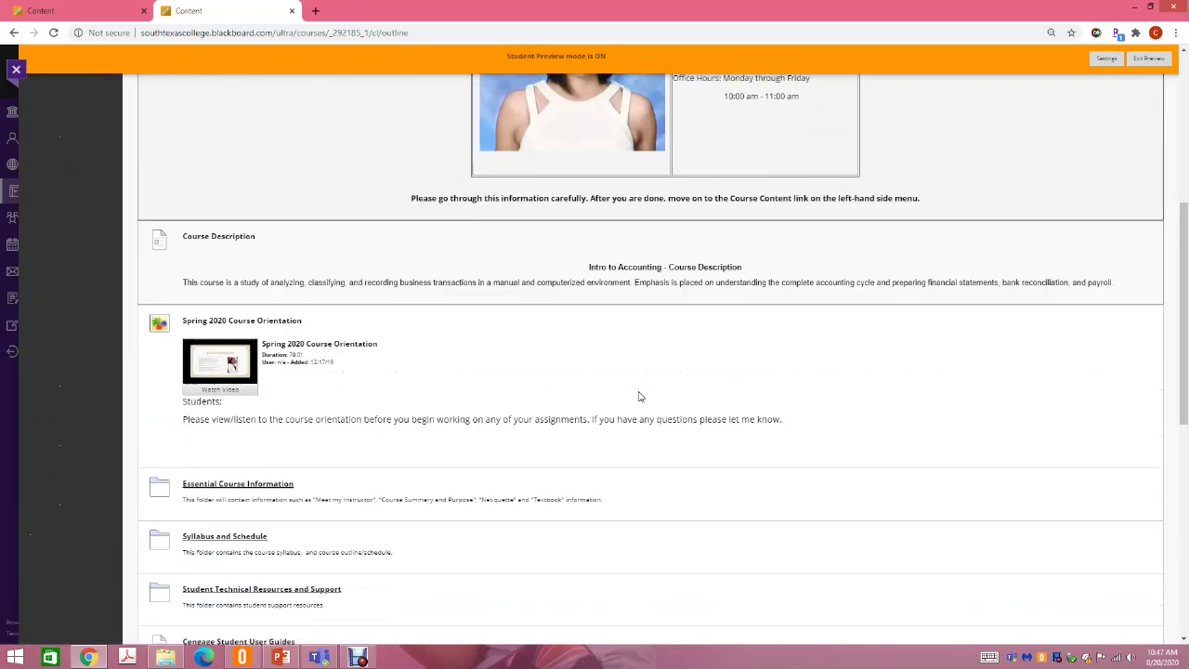
{"action": "scroll", "coordinate": [638, 397], "scroll_direction": "down", "scroll_amount": 3}
{"action": "scroll", "coordinate": [637, 396], "scroll_direction": "down", "scroll_amount": 1}
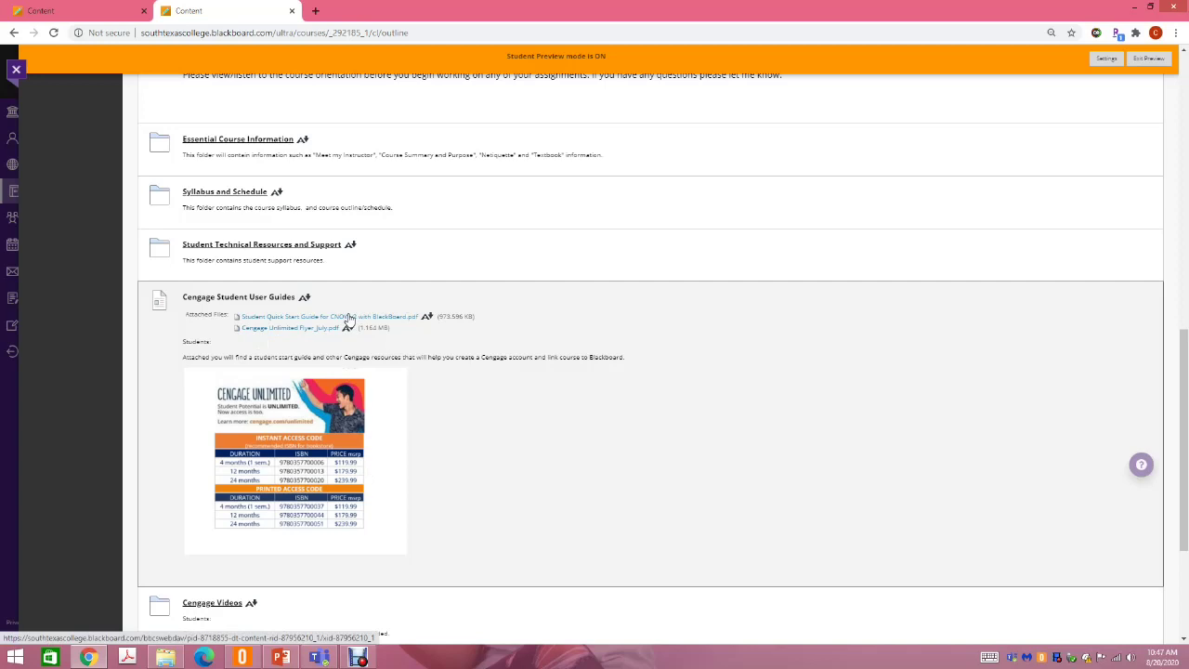
View the CengageNOWv2 Student Quick Start Guide PDF, then close it
{"action": "left_click", "coordinate": [349, 318]}
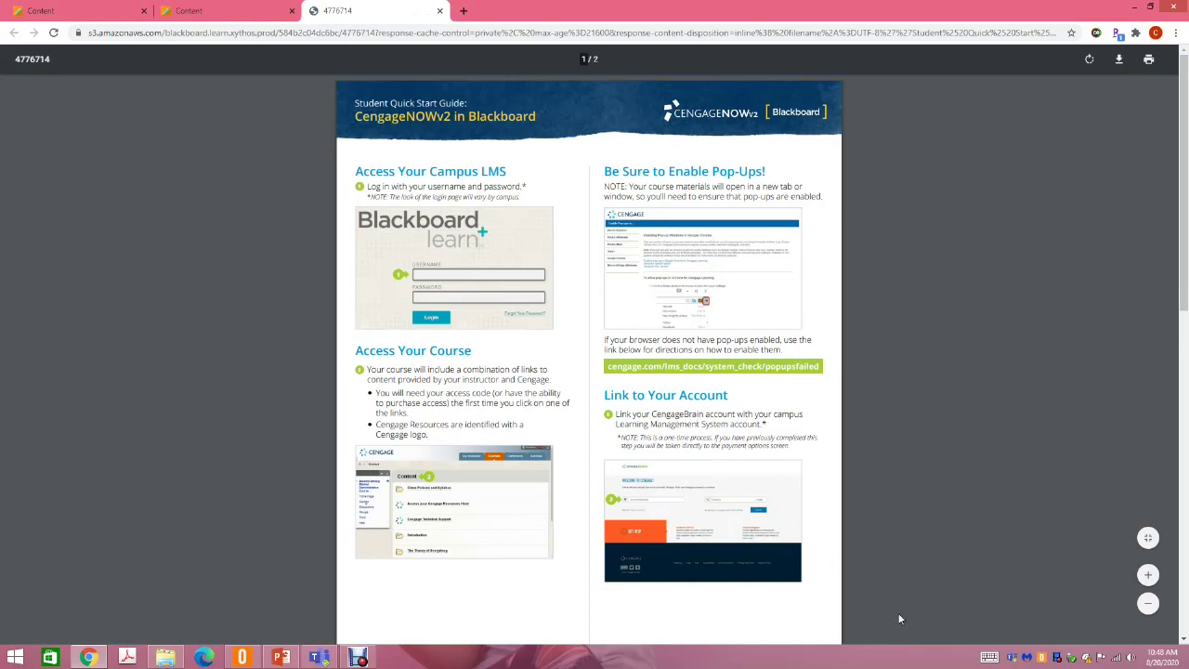
{"action": "scroll", "coordinate": [880, 601], "scroll_direction": "down", "scroll_amount": 10}
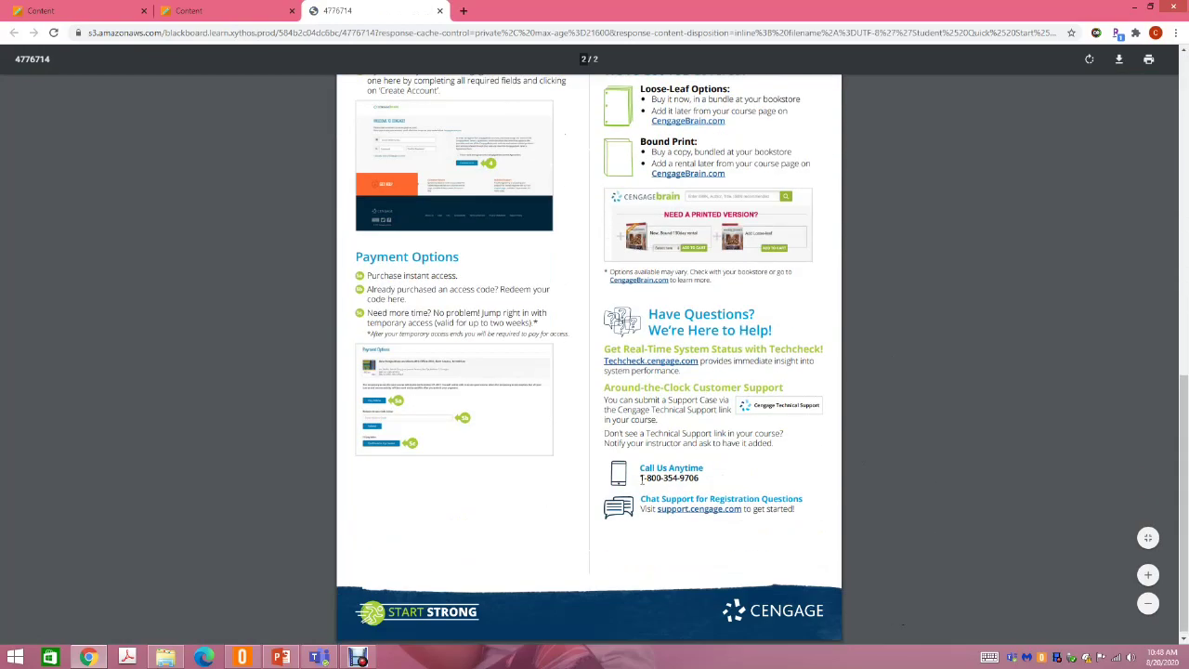
{"action": "scroll", "coordinate": [641, 478], "scroll_direction": "up", "scroll_amount": 10}
{"action": "left_click", "coordinate": [439, 10]}
Open the Cengage Unlimited flyer PDF and read its two pages of $119.99-per-term pricing
{"action": "scroll", "coordinate": [677, 467], "scroll_direction": "up", "scroll_amount": 3}
{"action": "scroll", "coordinate": [473, 560], "scroll_direction": "down", "scroll_amount": 2}
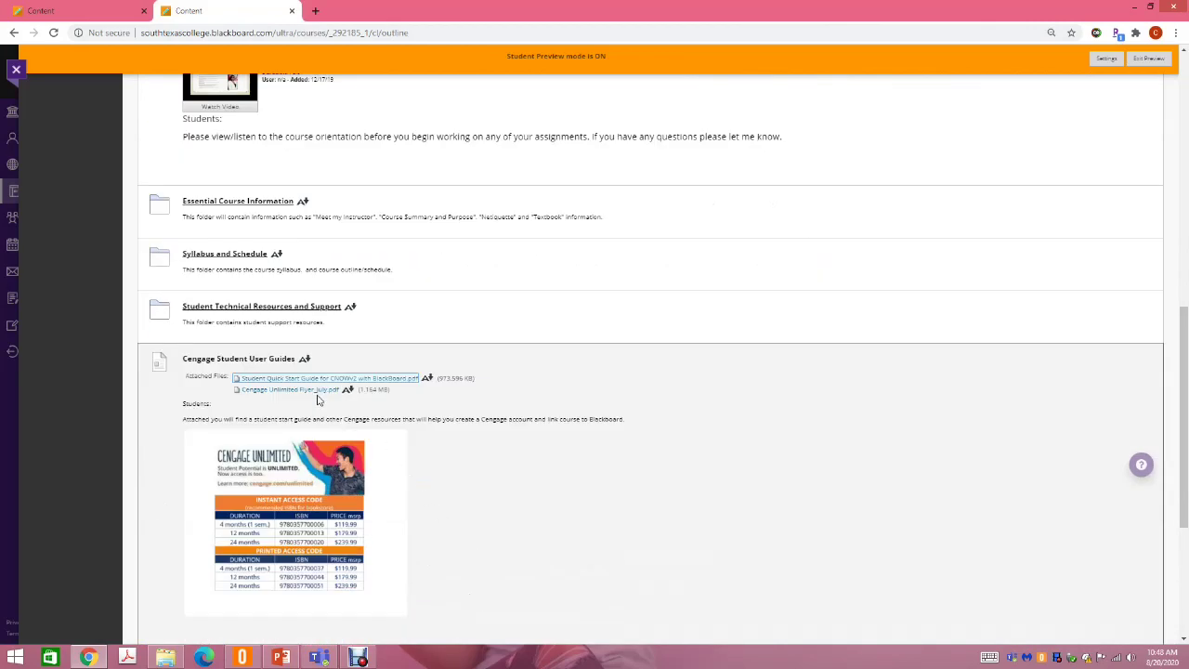
{"action": "left_click", "coordinate": [314, 390]}
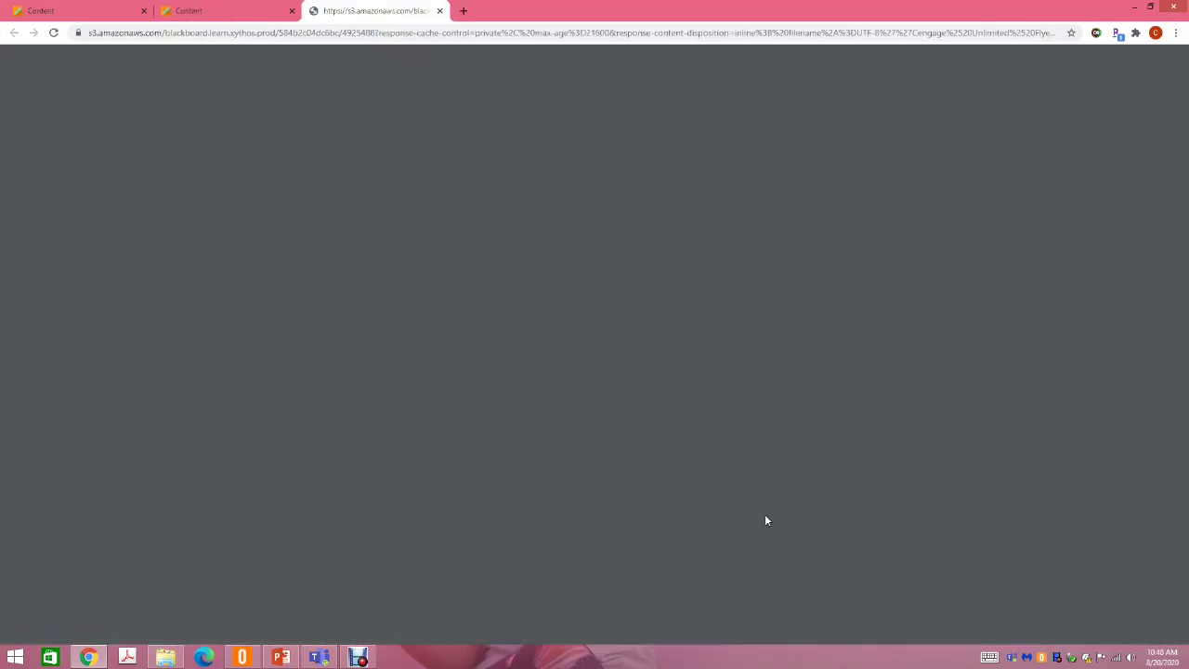
{"action": "scroll", "coordinate": [730, 385], "scroll_direction": "down", "scroll_amount": 3}
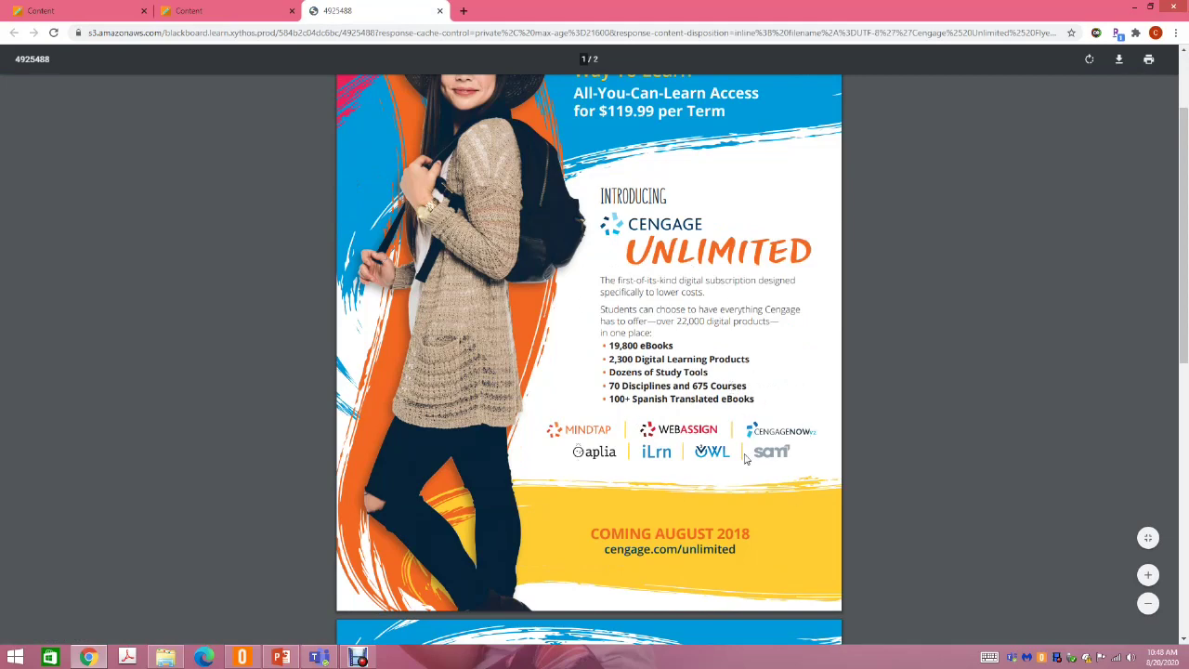
{"action": "scroll", "coordinate": [726, 425], "scroll_direction": "down", "scroll_amount": 10}
{"action": "scroll", "coordinate": [780, 619], "scroll_direction": "up", "scroll_amount": 6}
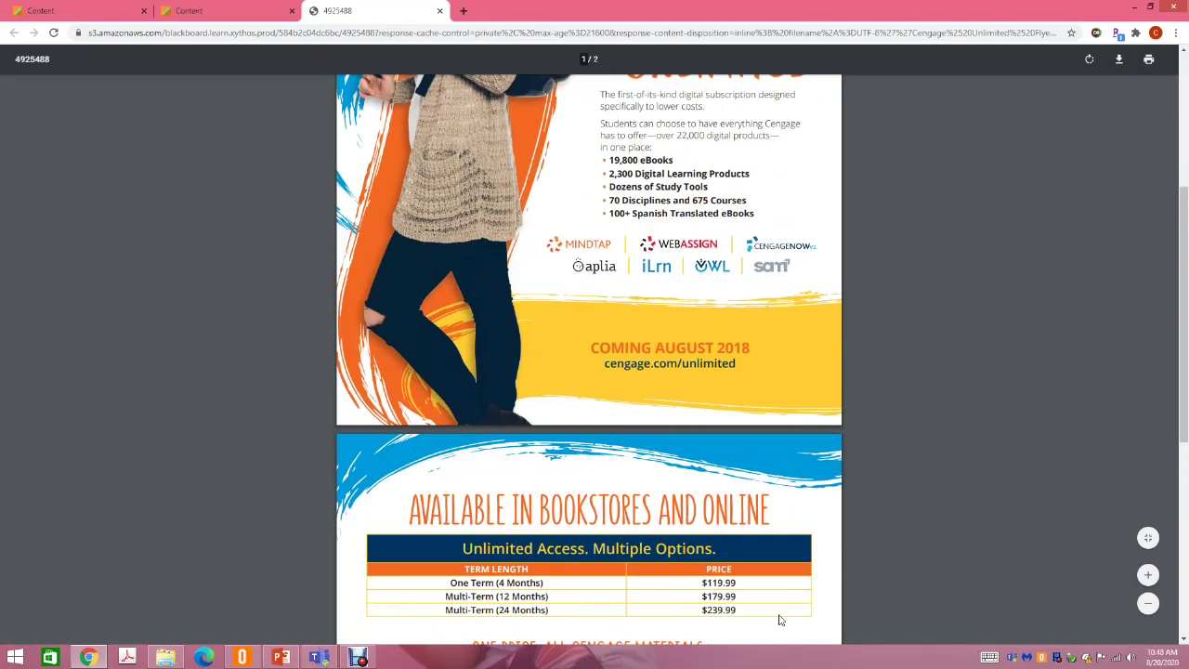
{"action": "scroll", "coordinate": [780, 619], "scroll_direction": "up", "scroll_amount": 7}
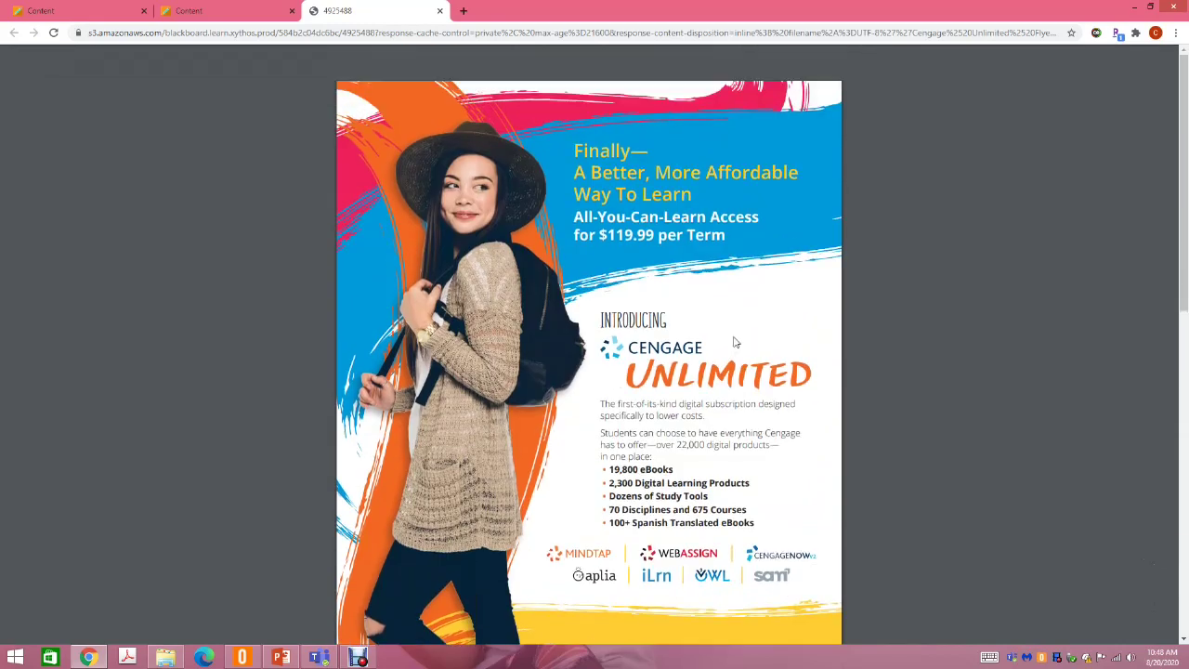
{"action": "scroll", "coordinate": [762, 421], "scroll_direction": "down", "scroll_amount": 3}
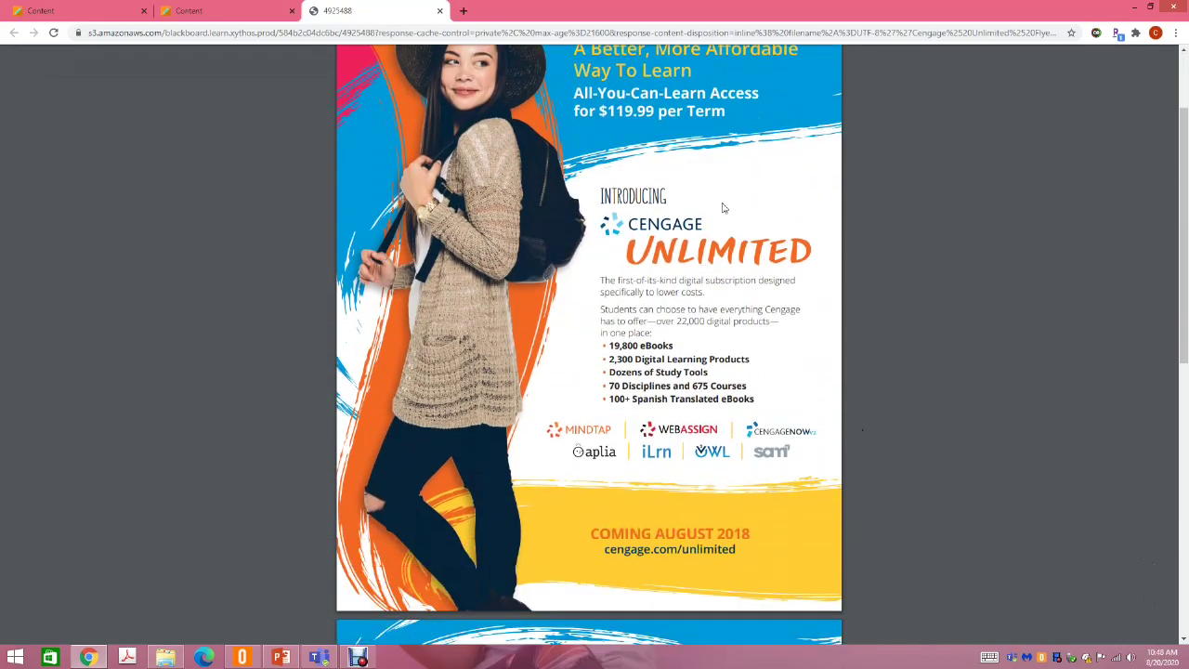
{"action": "scroll", "coordinate": [789, 425], "scroll_direction": "down", "scroll_amount": 3}
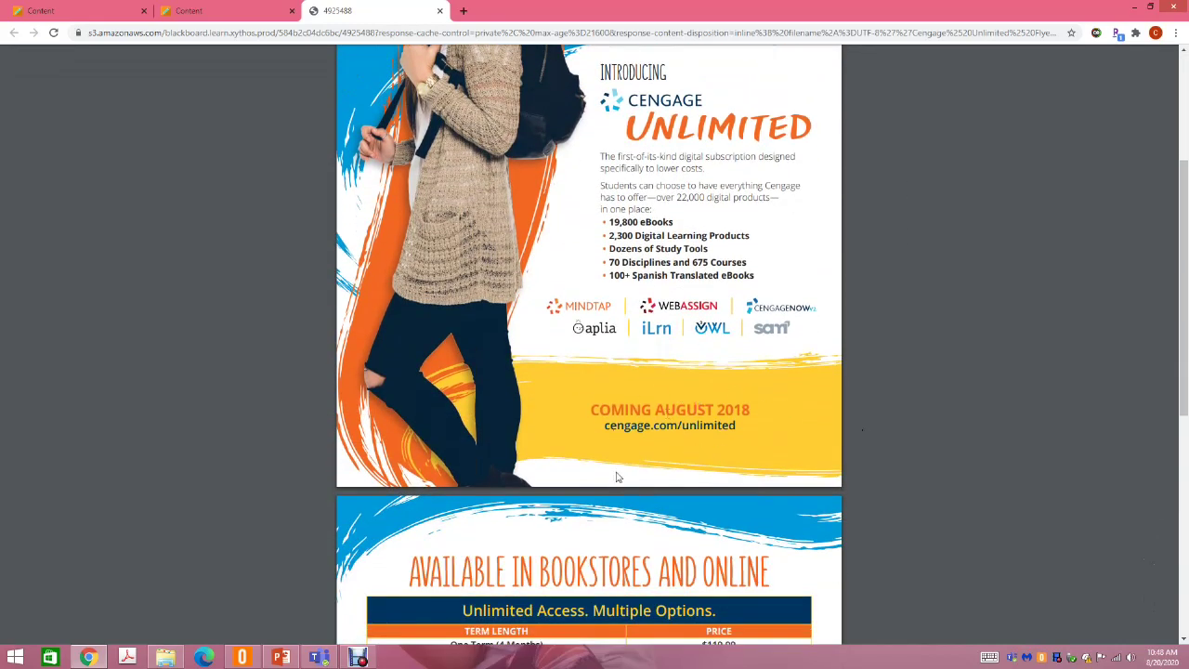
{"action": "scroll", "coordinate": [716, 557], "scroll_direction": "down", "scroll_amount": 12}
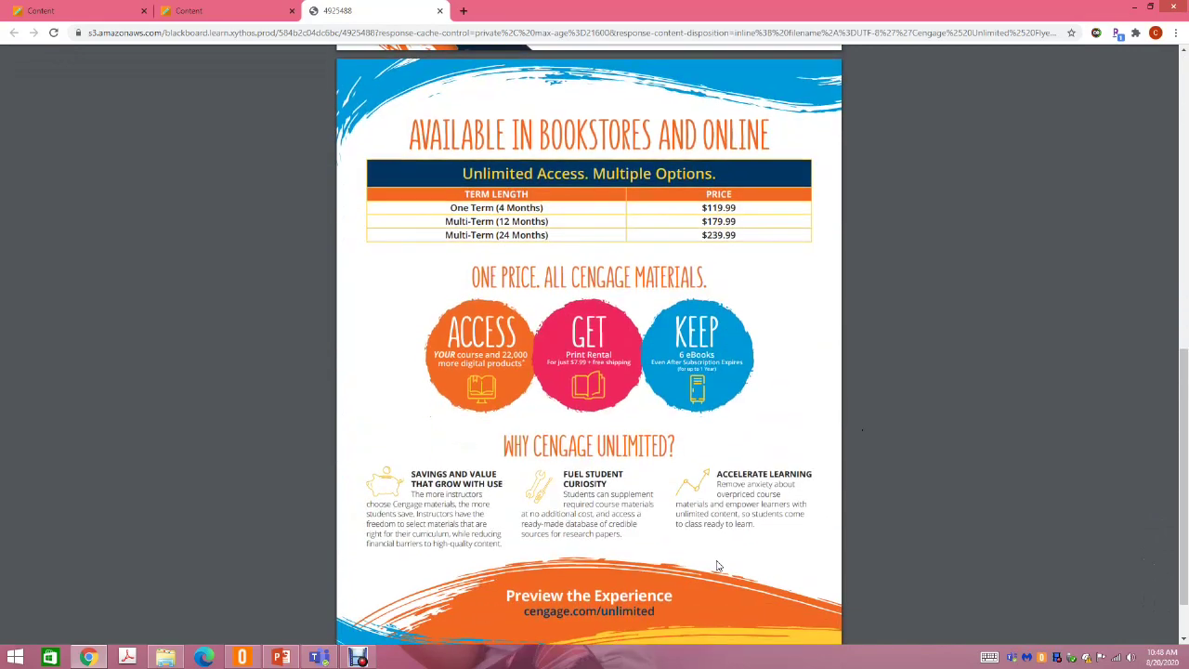
{"action": "scroll", "coordinate": [719, 571], "scroll_direction": "up", "scroll_amount": 15}
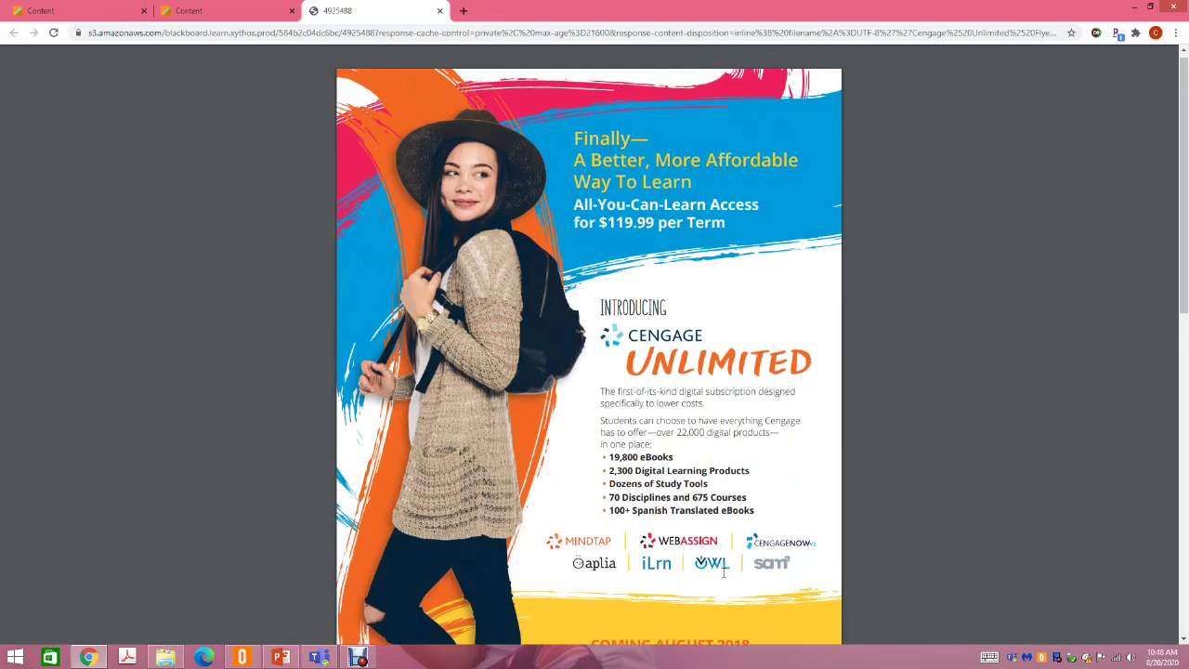
Close the flyer and open the Cengage Videos folder with its resource link and three videos
{"action": "left_click", "coordinate": [440, 11]}
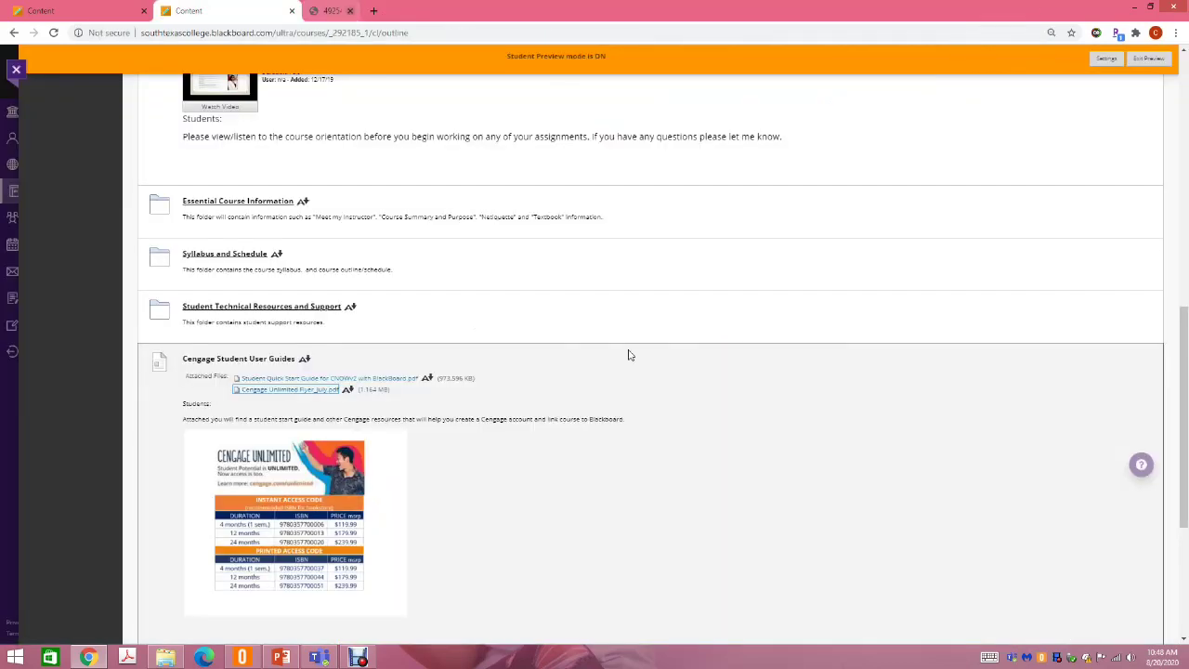
{"action": "scroll", "coordinate": [660, 430], "scroll_direction": "down", "scroll_amount": 3}
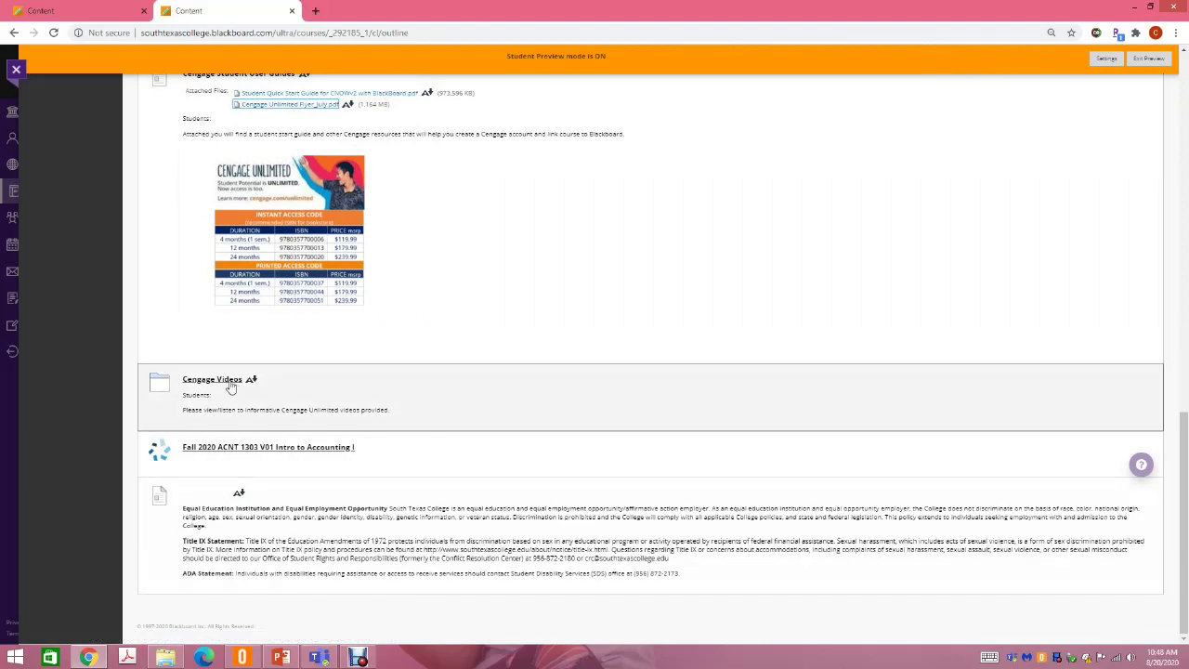
{"action": "left_click", "coordinate": [230, 388]}
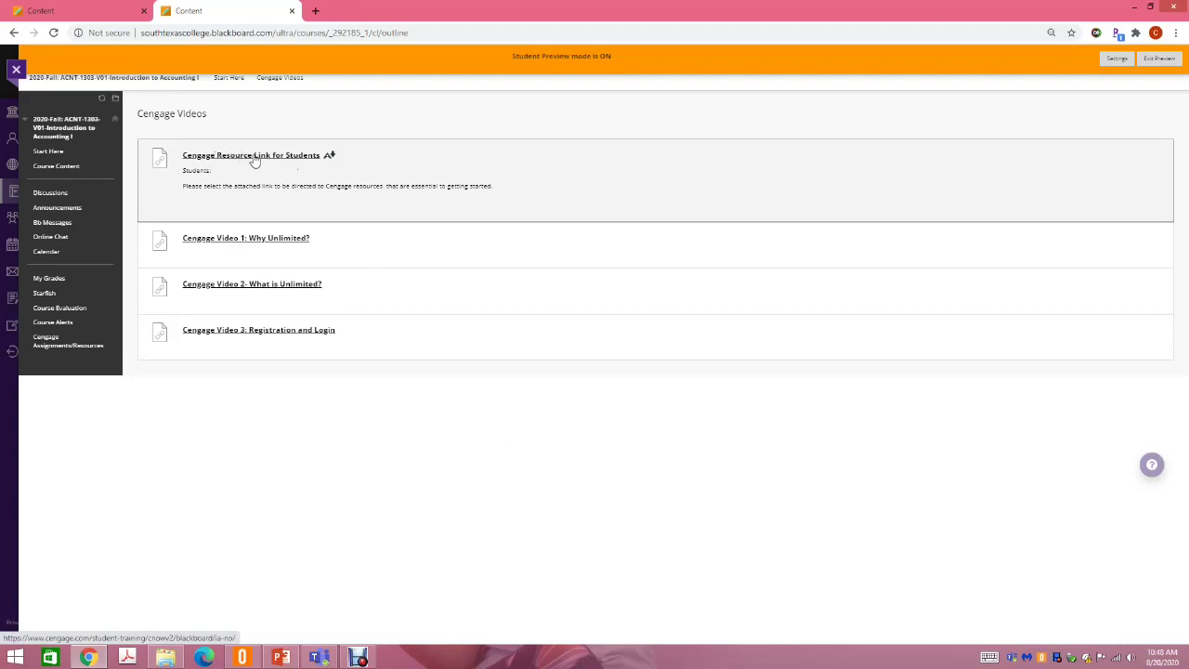
Open the Cengage Resource Link for Students help page in a new tab, then return to Cengage Videos
{"action": "left_click", "coordinate": [254, 158]}
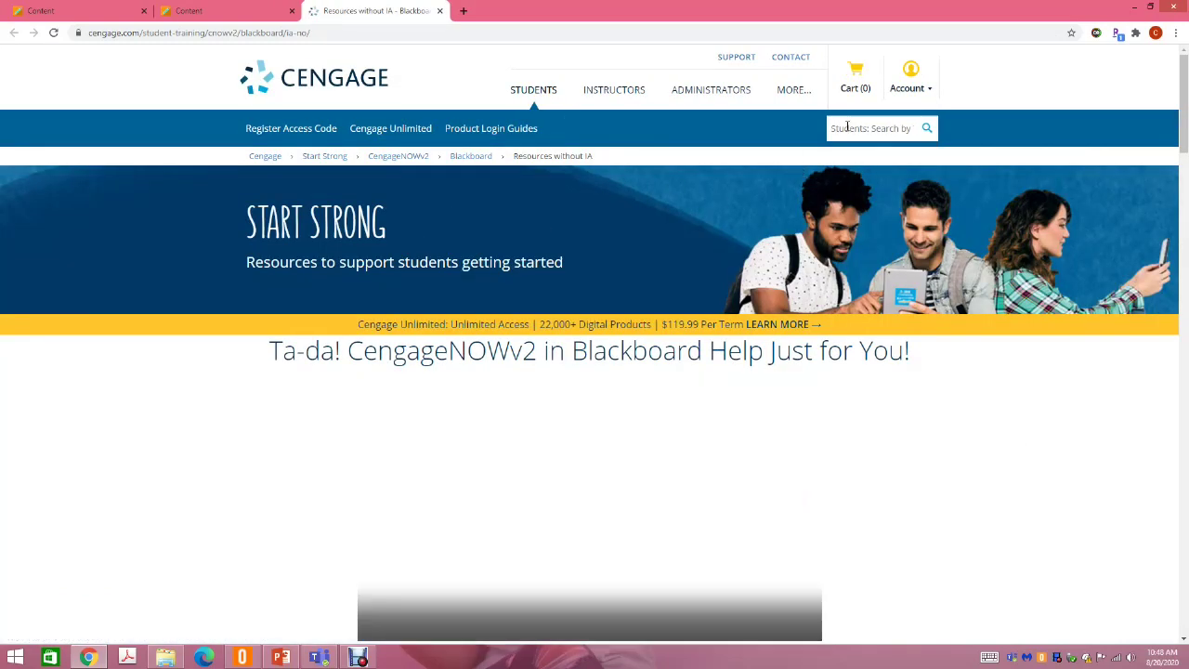
{"action": "left_click", "coordinate": [223, 10]}
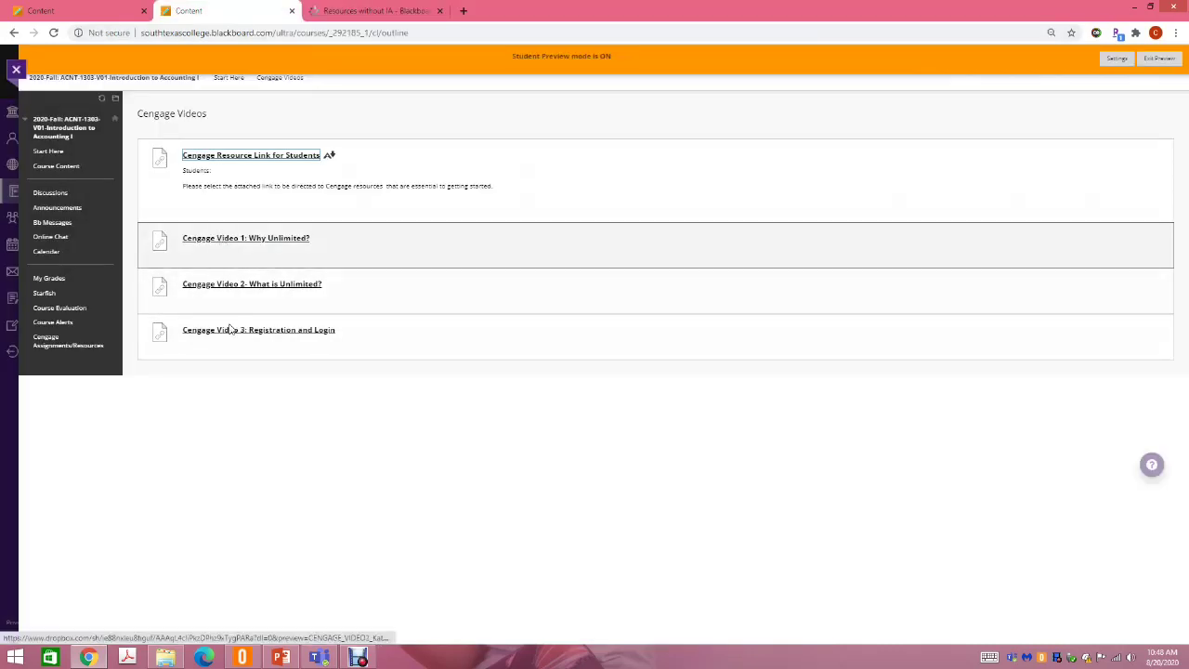